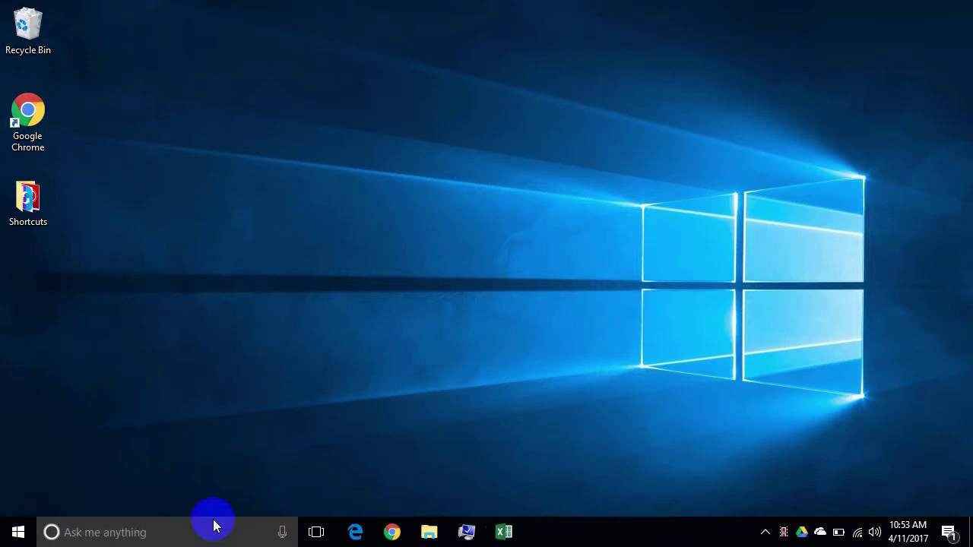
Turn on automatic hiding of the taskbar in desktop mode and close the taskbar settings.
right_click(576, 530)
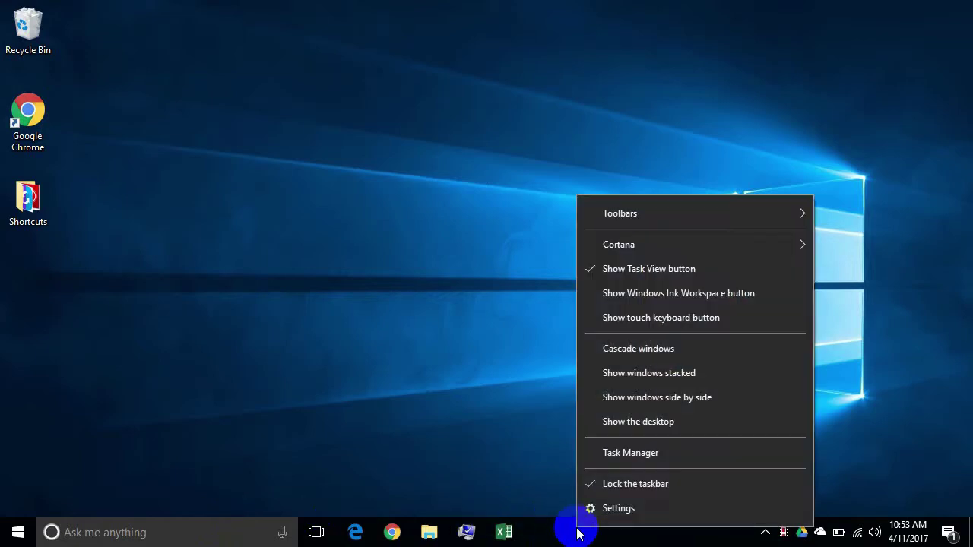
click(619, 510)
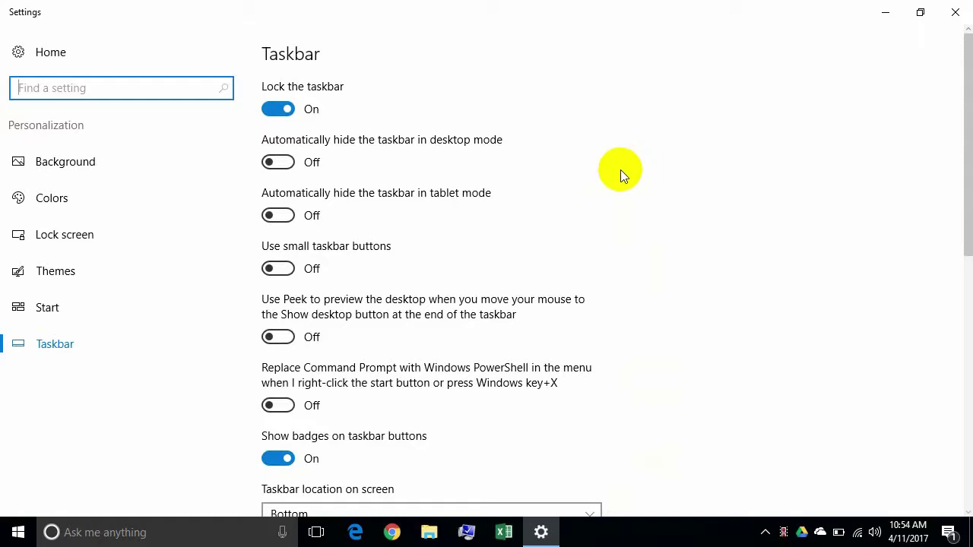
click(289, 166)
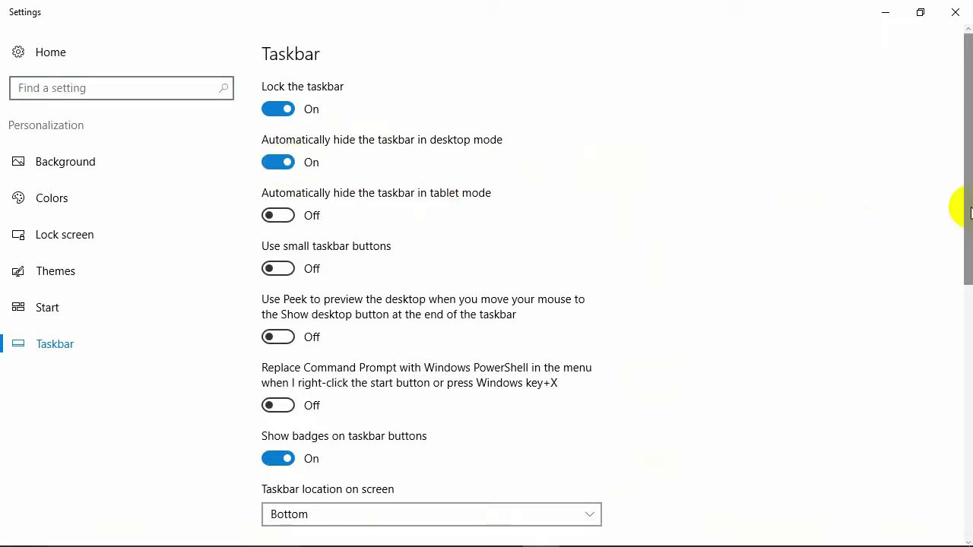
drag(970, 213, 968, 399)
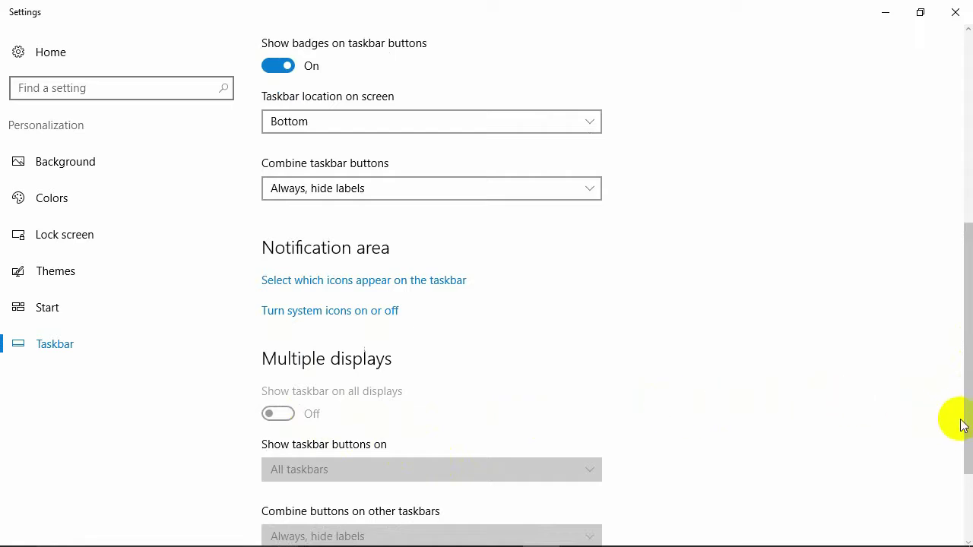
click(959, 15)
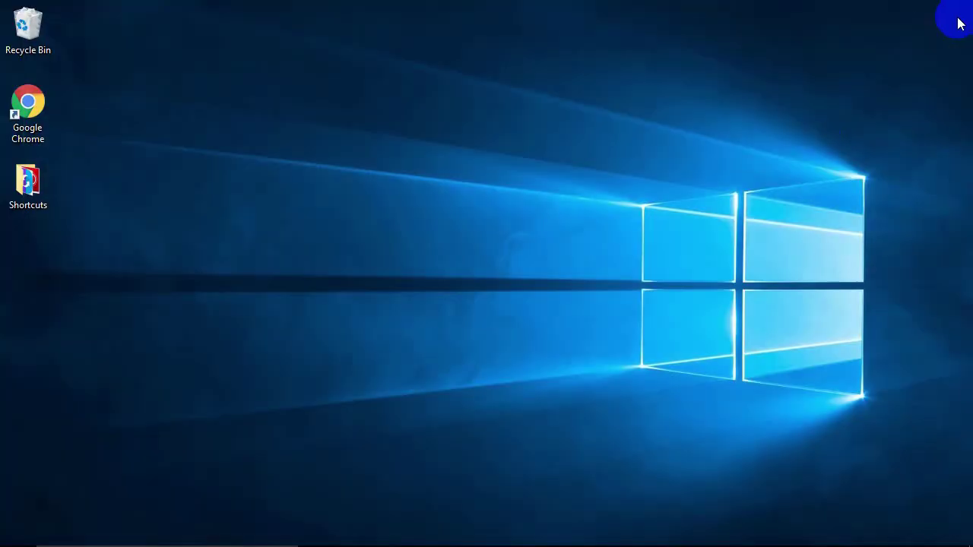
mouse_move(600, 519)
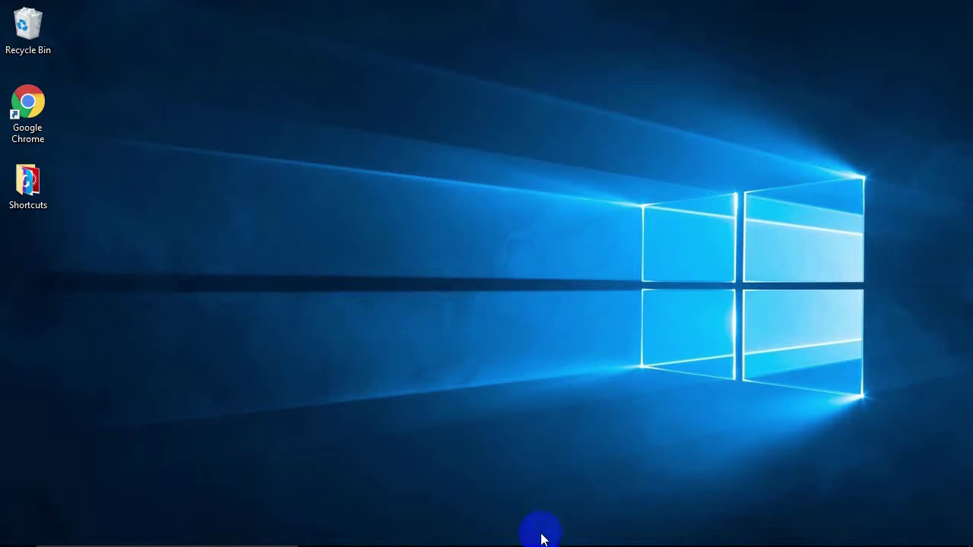
mouse_move(532, 546)
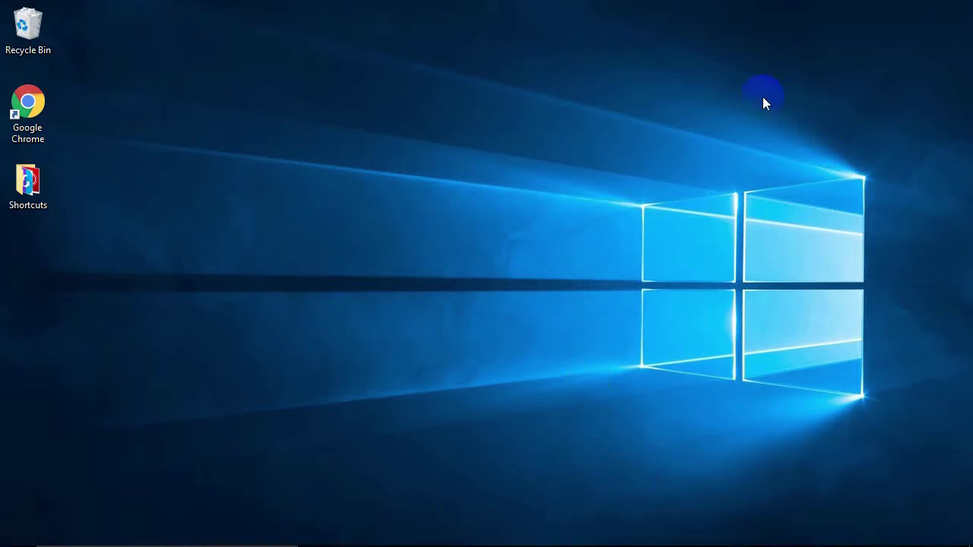
Replace the Cortana search box on the taskbar with the Cortana icon.
mouse_move(152, 539)
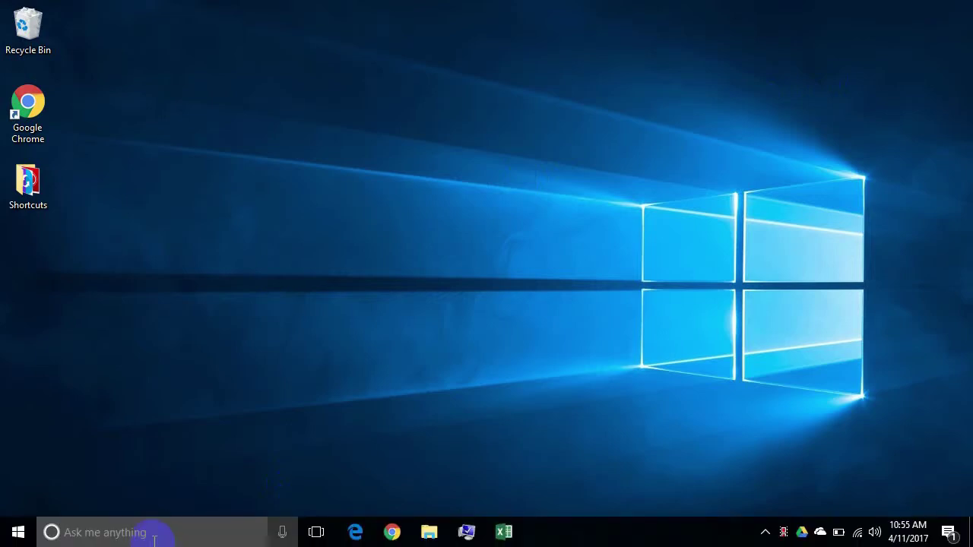
right_click(157, 538)
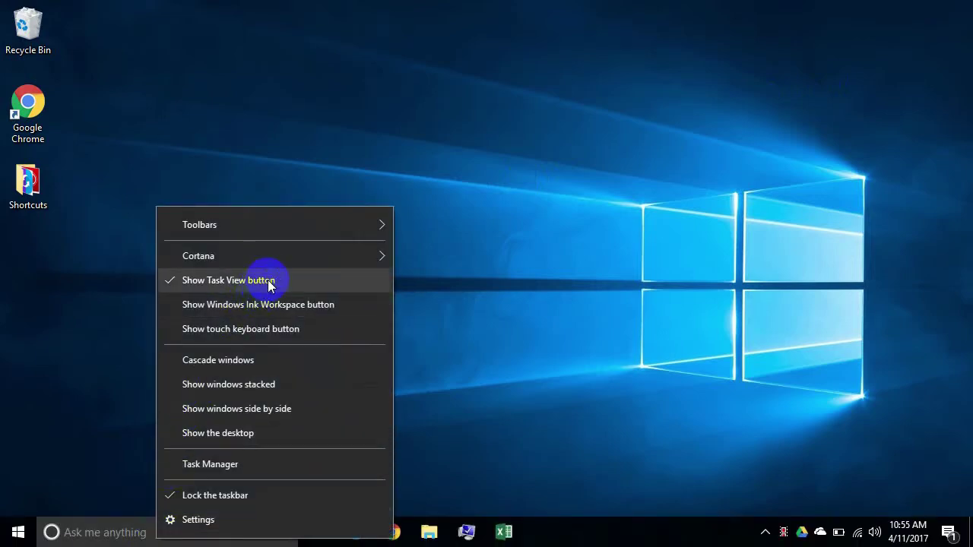
mouse_move(291, 260)
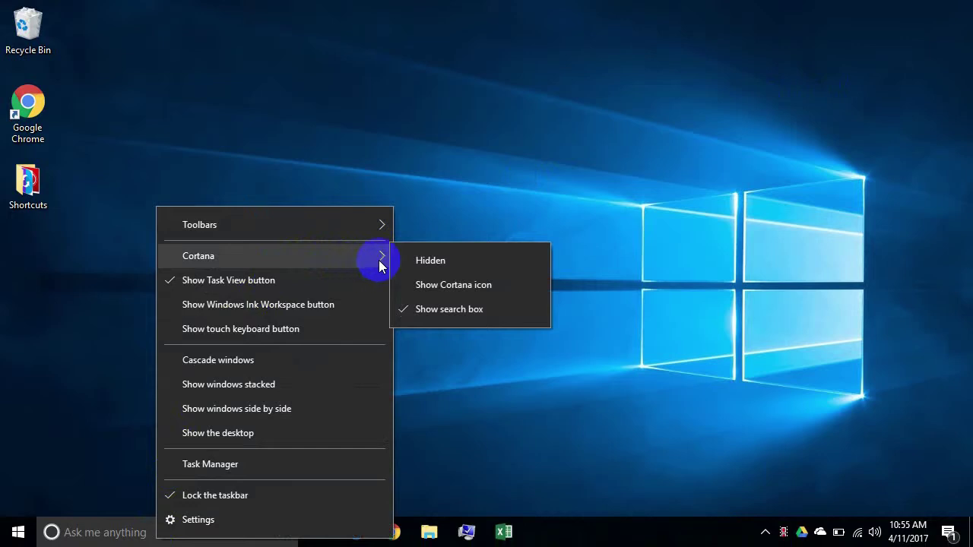
click(421, 293)
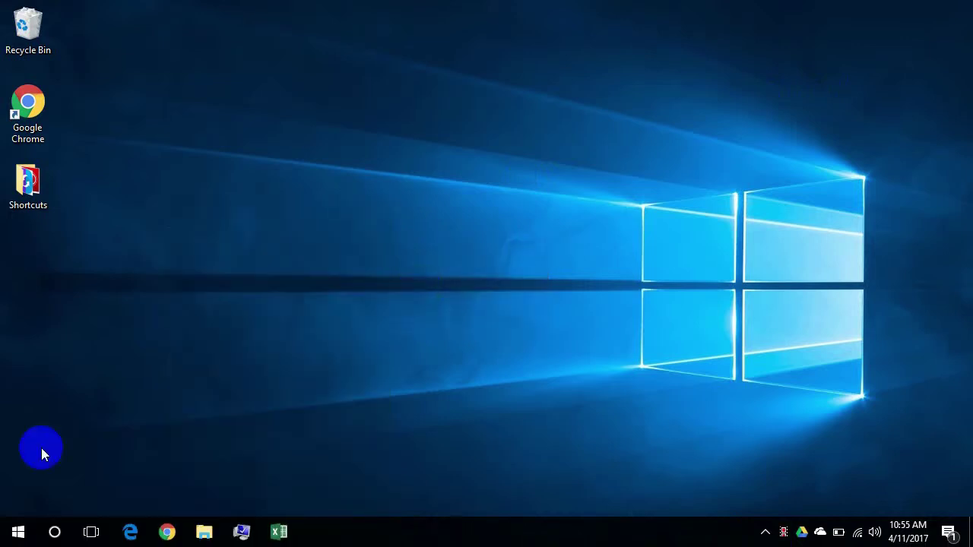
Open Cortana from its taskbar icon to view its search box, and dismiss it.
click(54, 534)
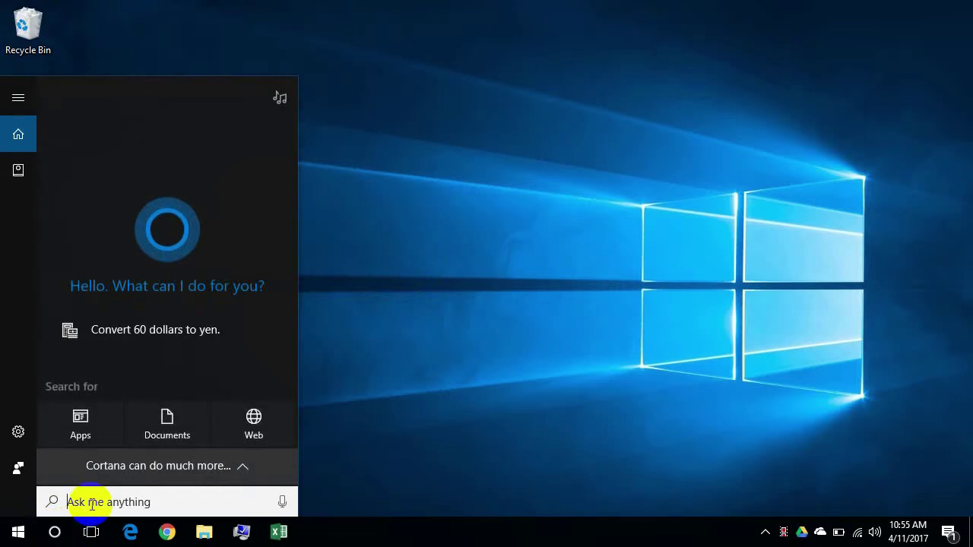
click(366, 469)
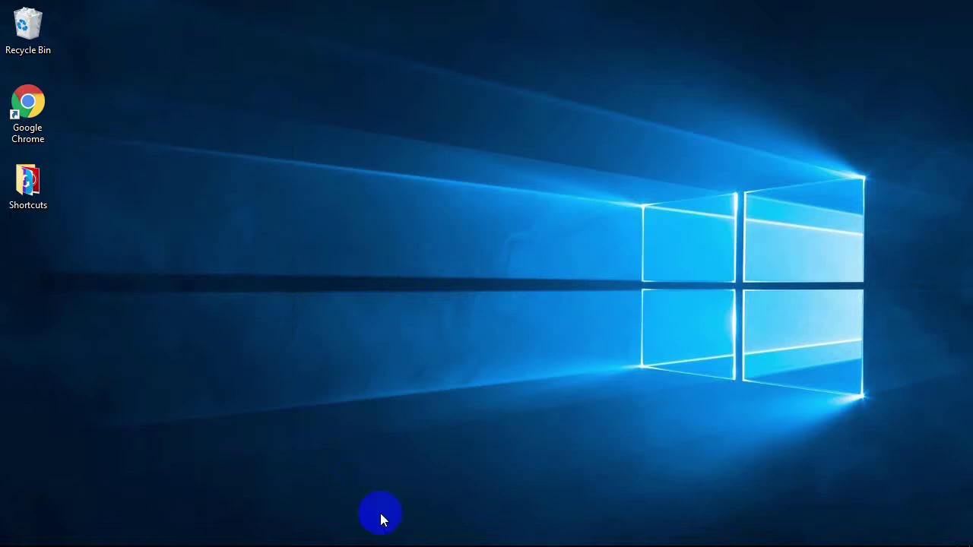
mouse_move(396, 539)
mouse_move(423, 539)
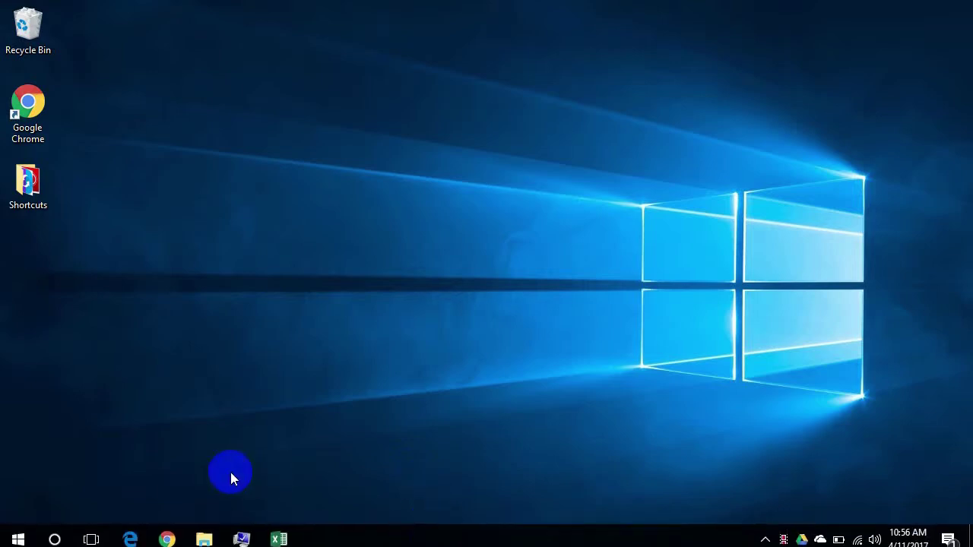
Examine the tiles and the alphabetical app list of the standard Windows 10 Start menu, and close it.
key(super)
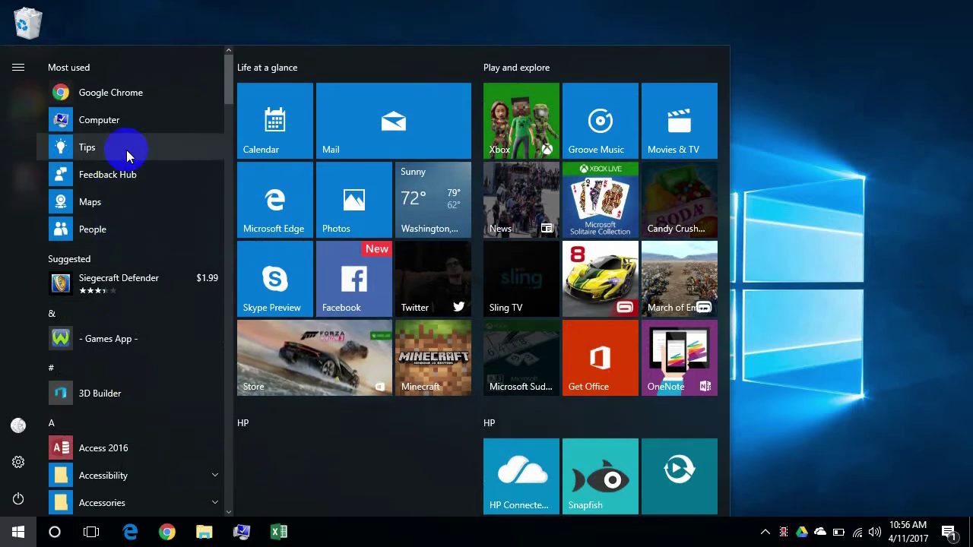
click(383, 175)
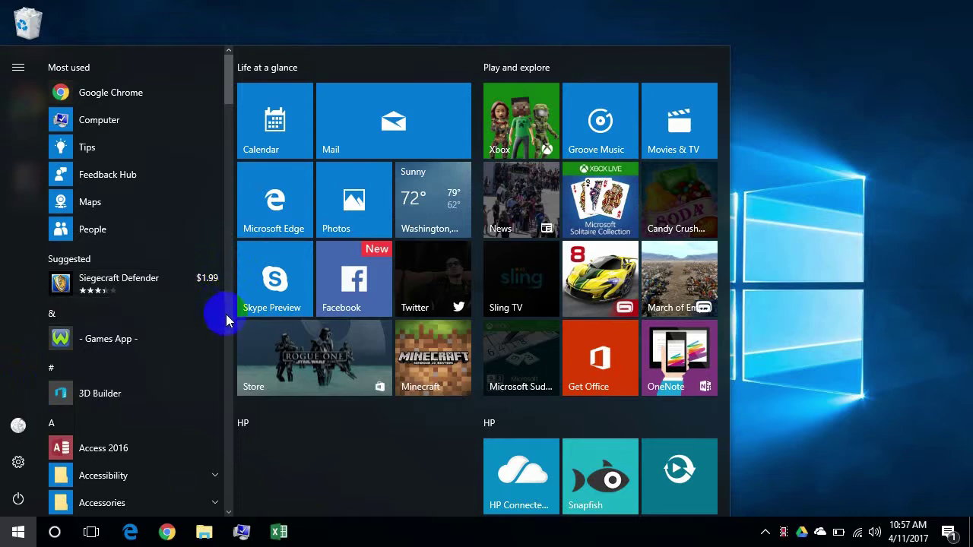
scroll(226, 313, down, 15)
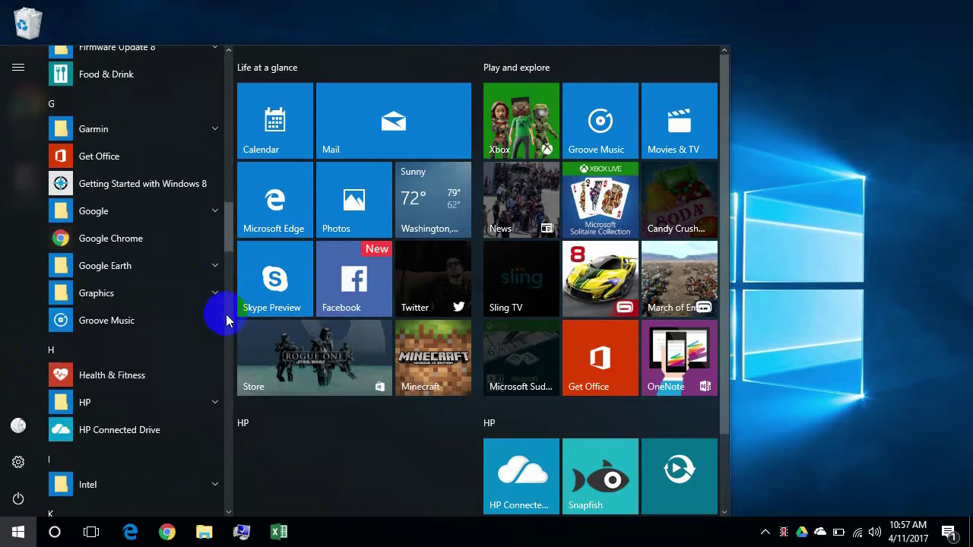
scroll(226, 313, down, 8)
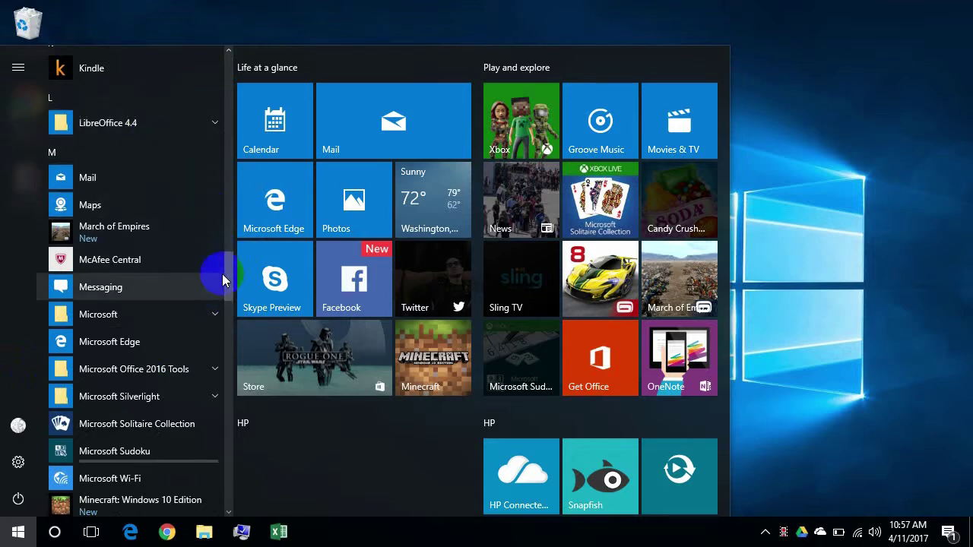
drag(226, 279, 228, 342)
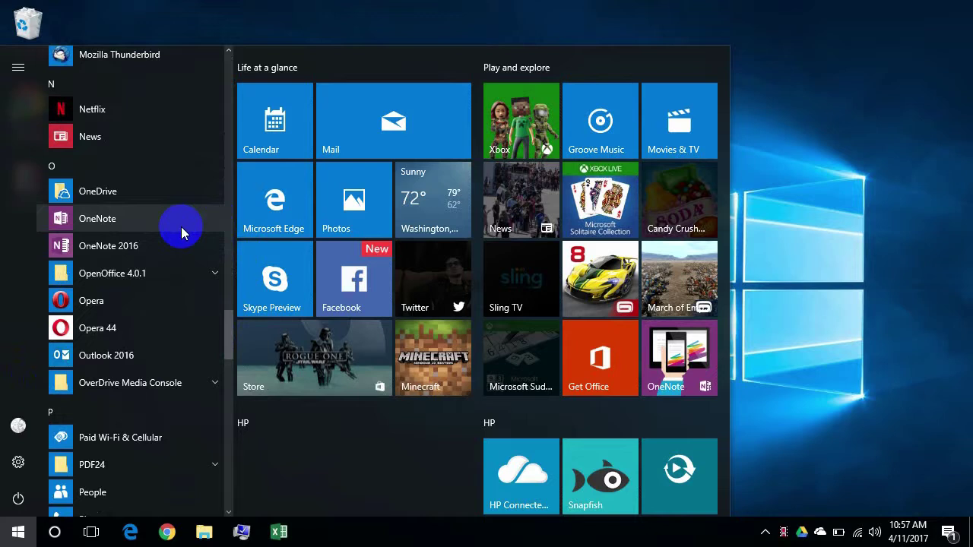
click(233, 26)
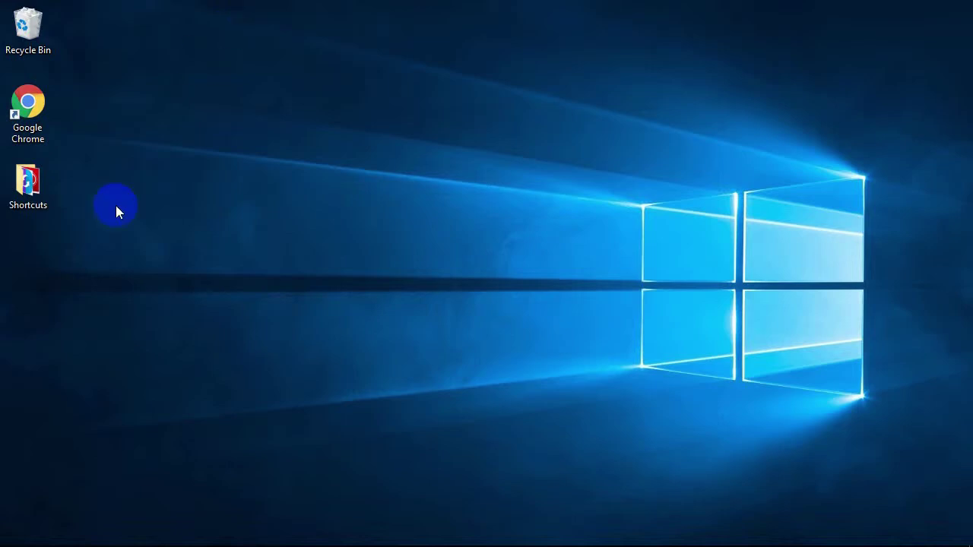
key(super)
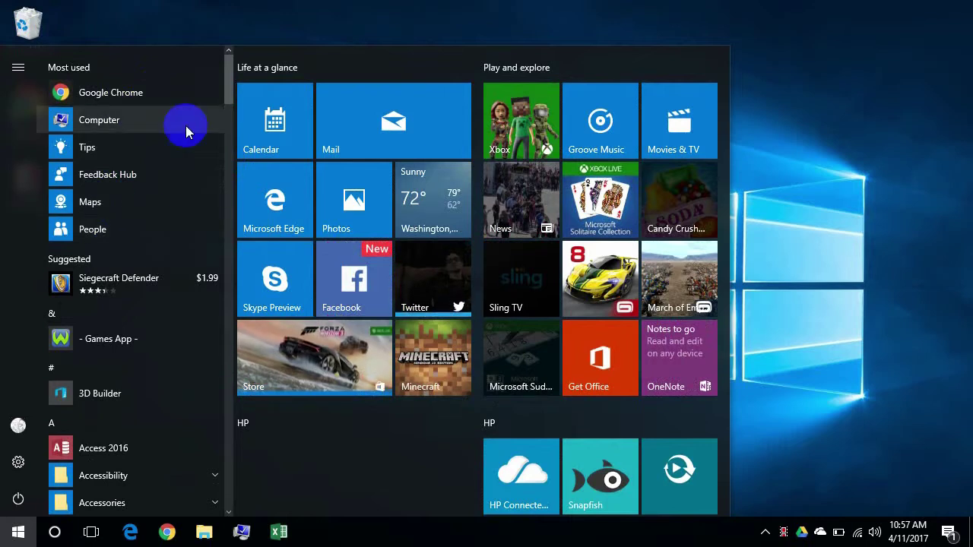
click(266, 36)
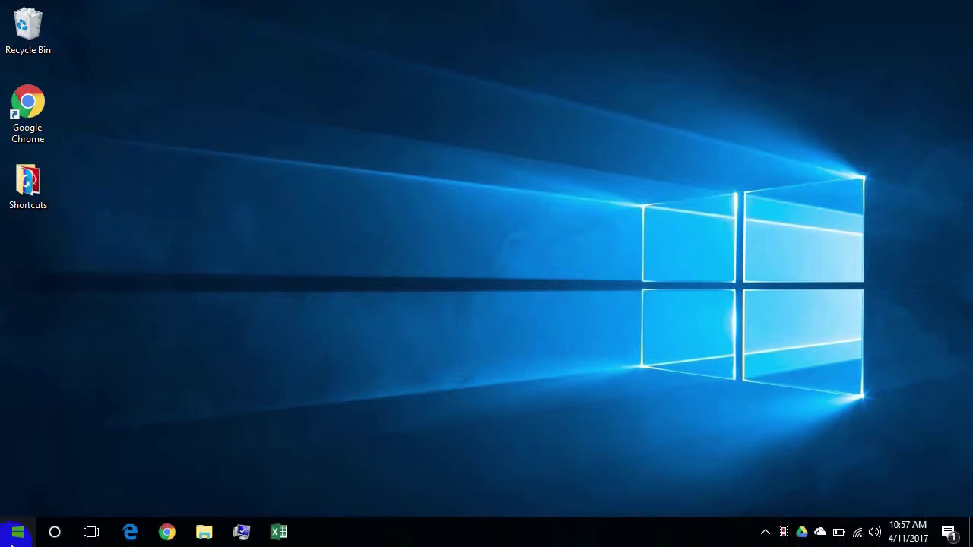
Pin OneDrive to the Classic Shell Start menu.
click(16, 534)
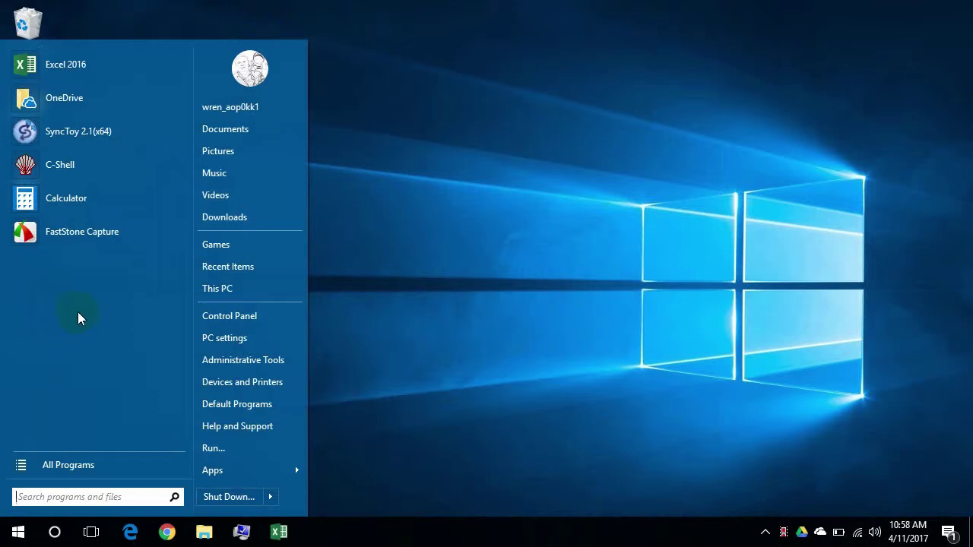
right_click(111, 105)
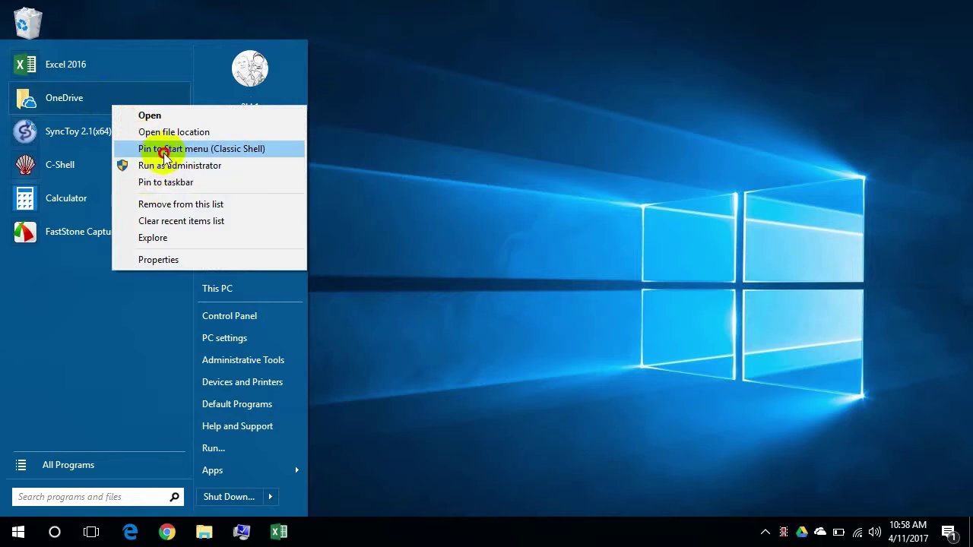
click(164, 156)
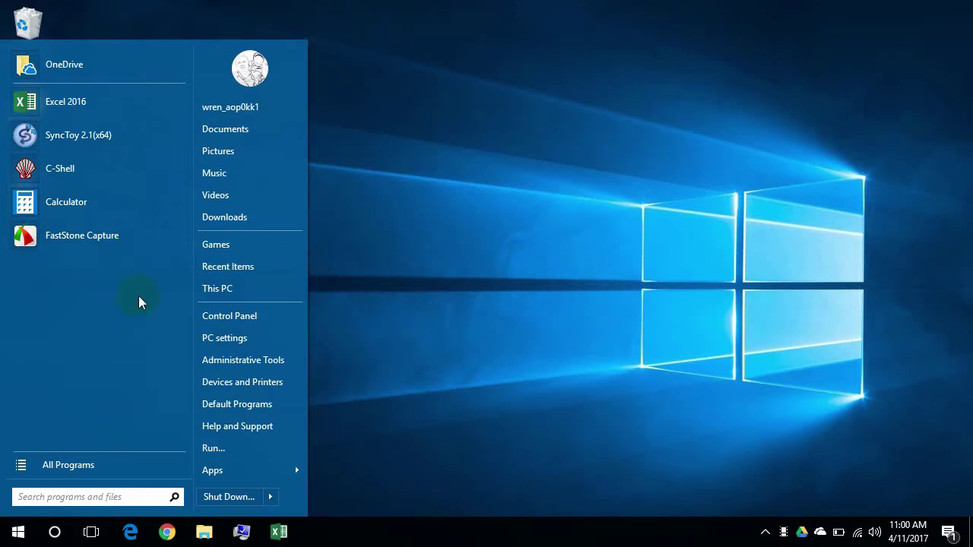
Remove FastStone Capture from the recent programs list in the Classic Shell Start menu.
click(102, 237)
right_click(102, 237)
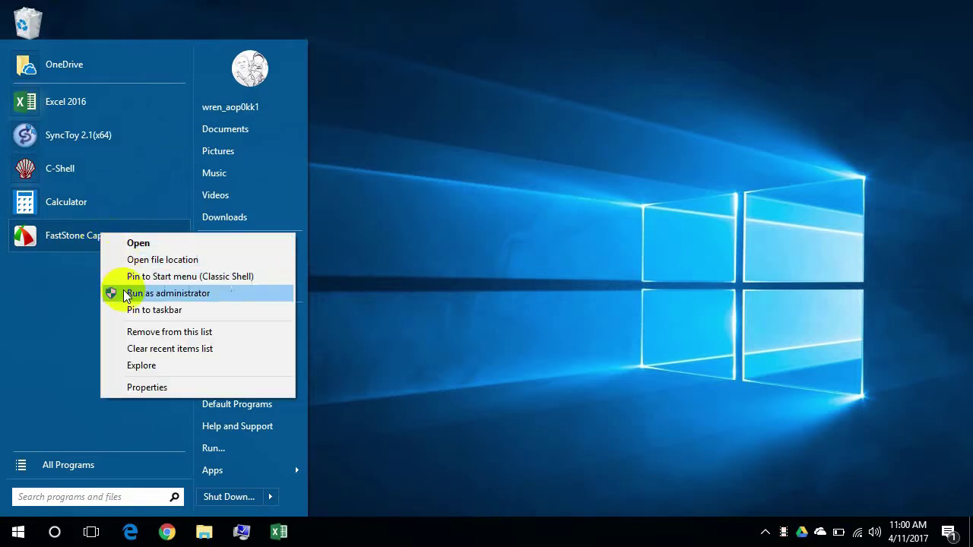
click(140, 335)
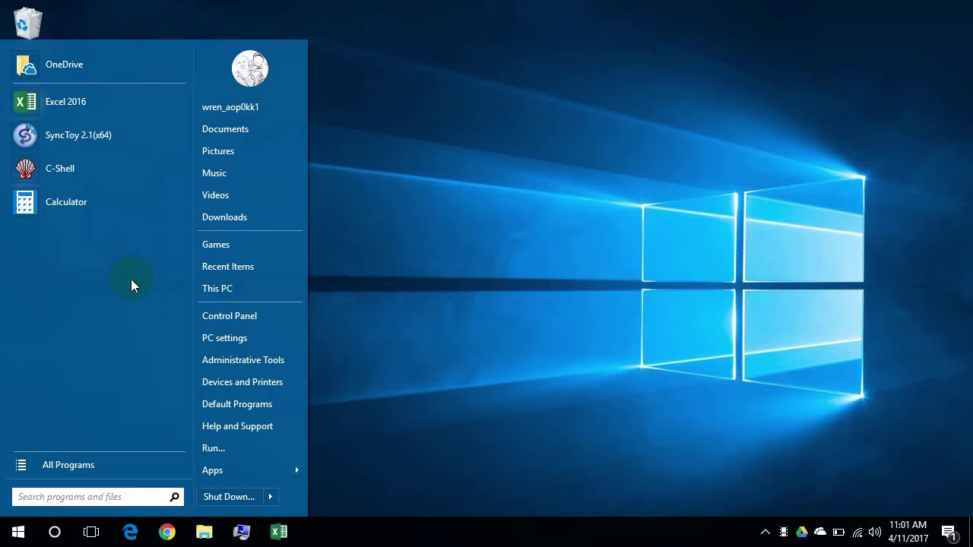
Review the Main Menu options in the Classic Start Menu settings and close them with OK.
click(19, 535)
right_click(20, 532)
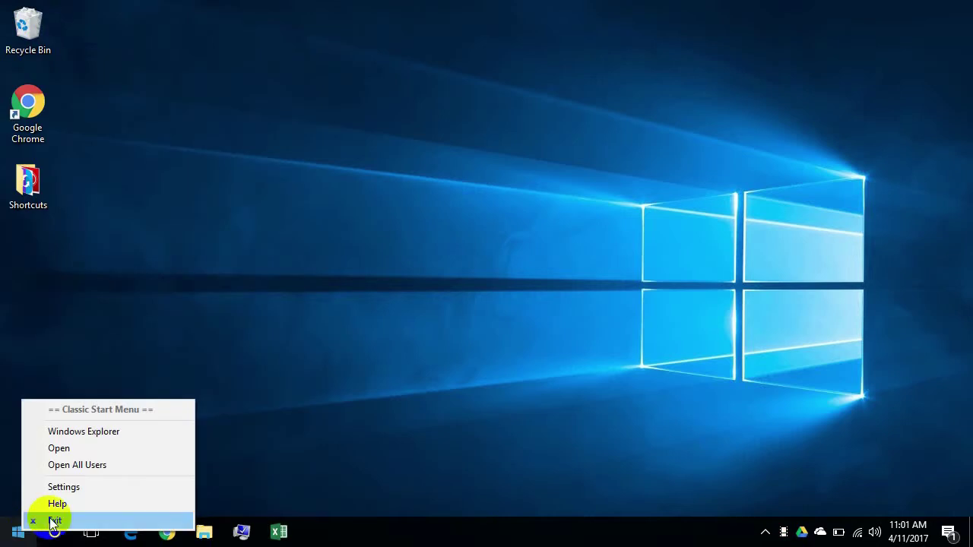
click(101, 483)
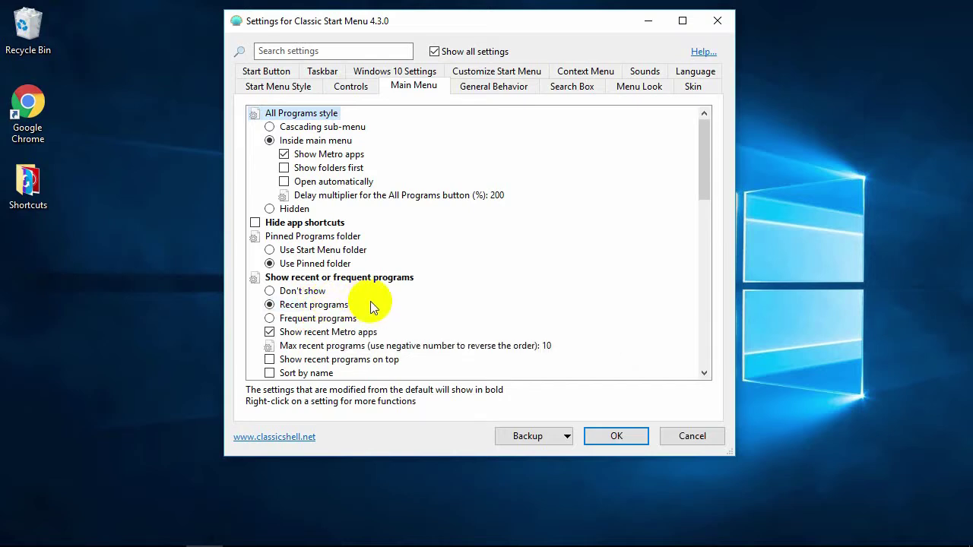
click(612, 432)
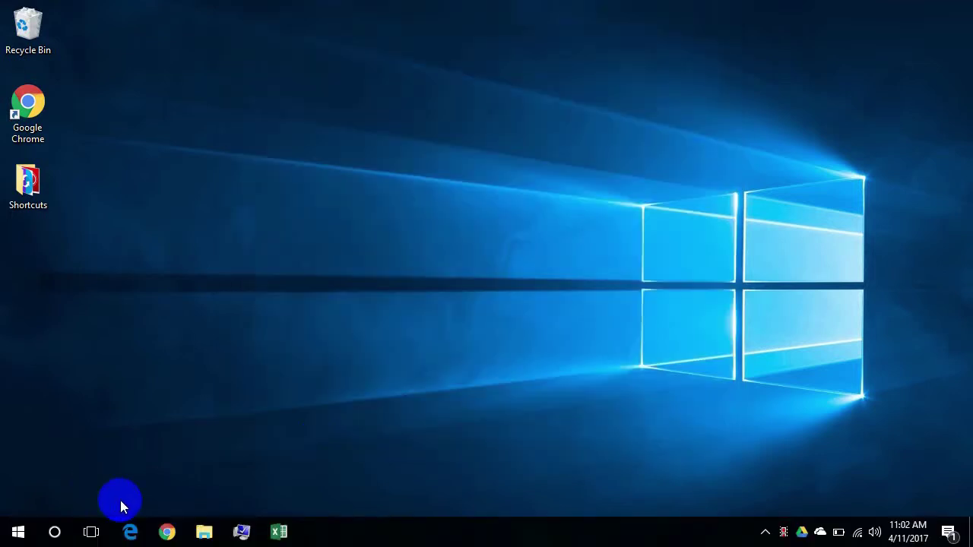
click(168, 532)
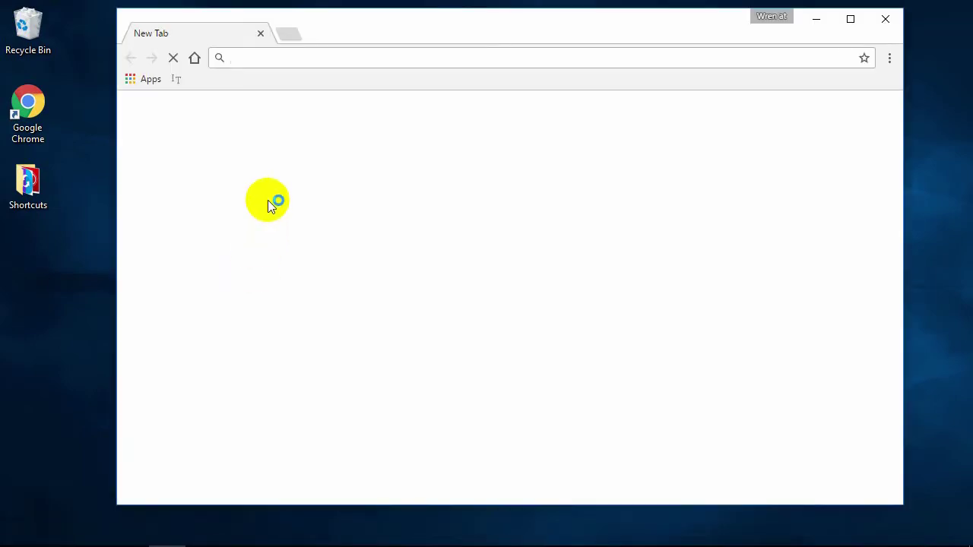
click(181, 82)
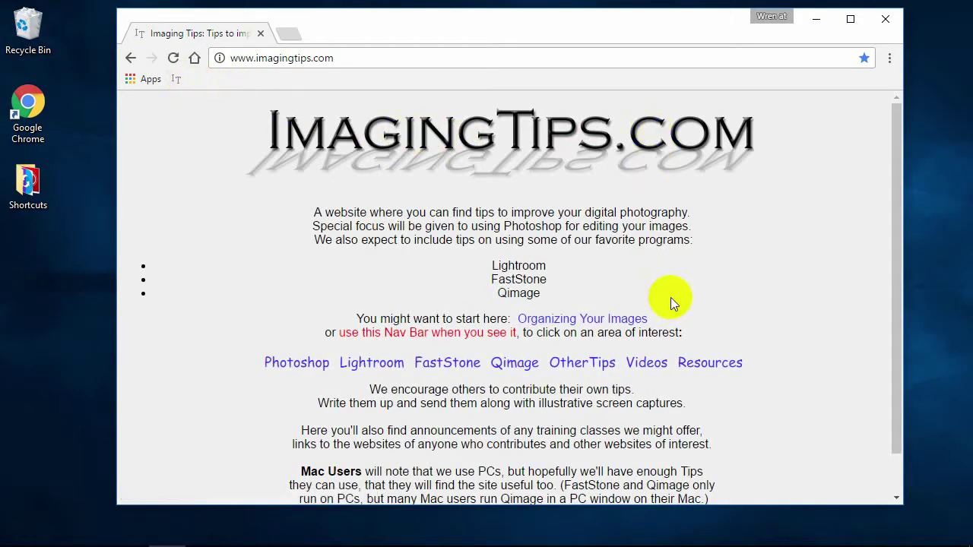
click(589, 365)
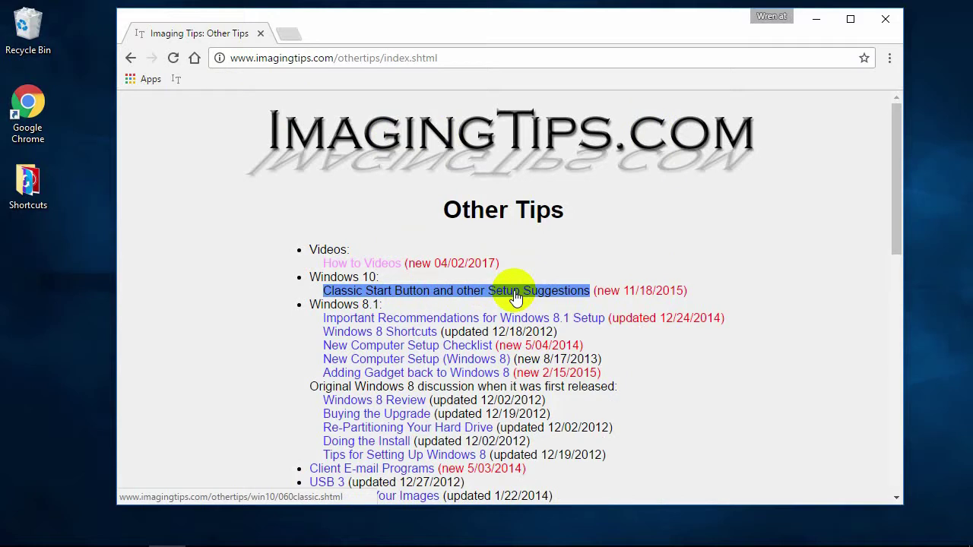
click(882, 29)
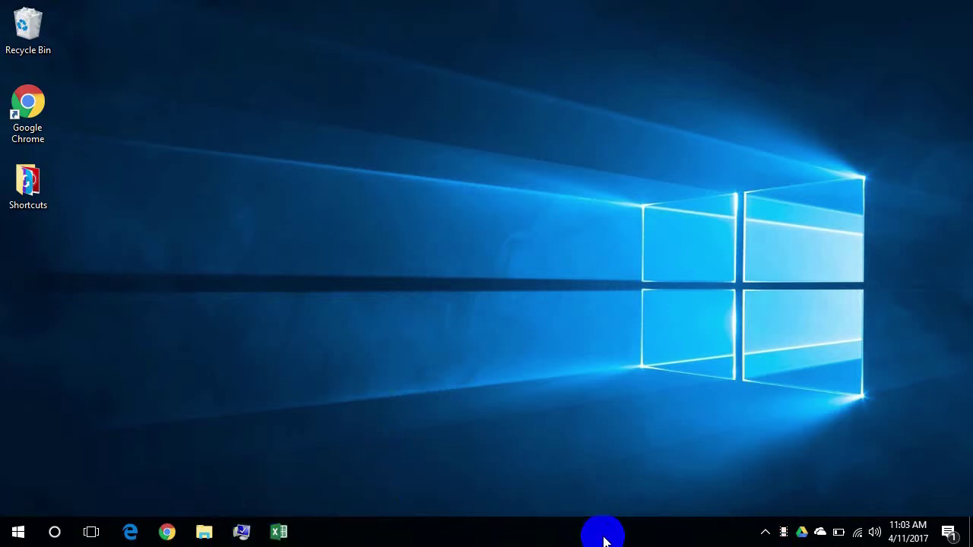
Open the Shortcuts folder on the desktop.
double_click(36, 199)
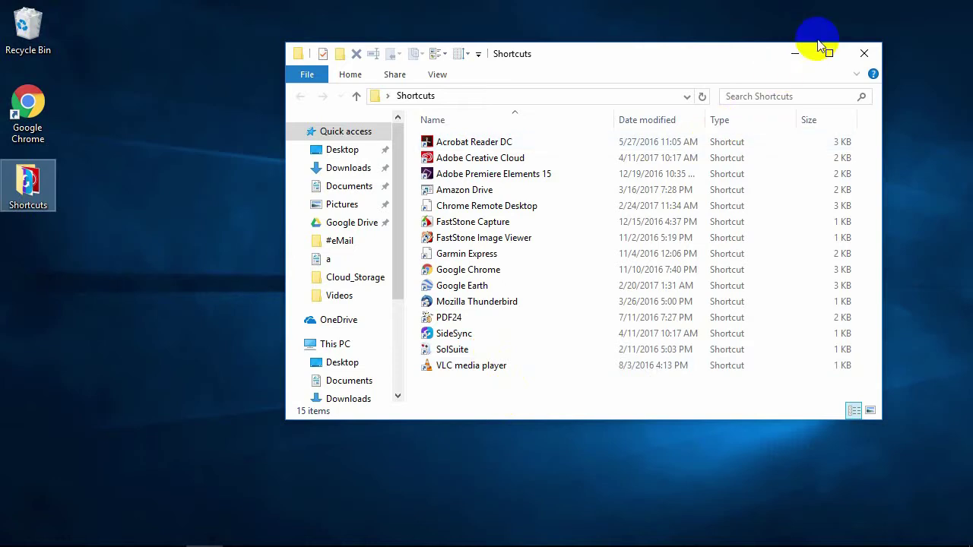
Close the Shortcuts folder window and add a new taskbar toolbar based on the desktop's Shortcuts folder.
click(861, 52)
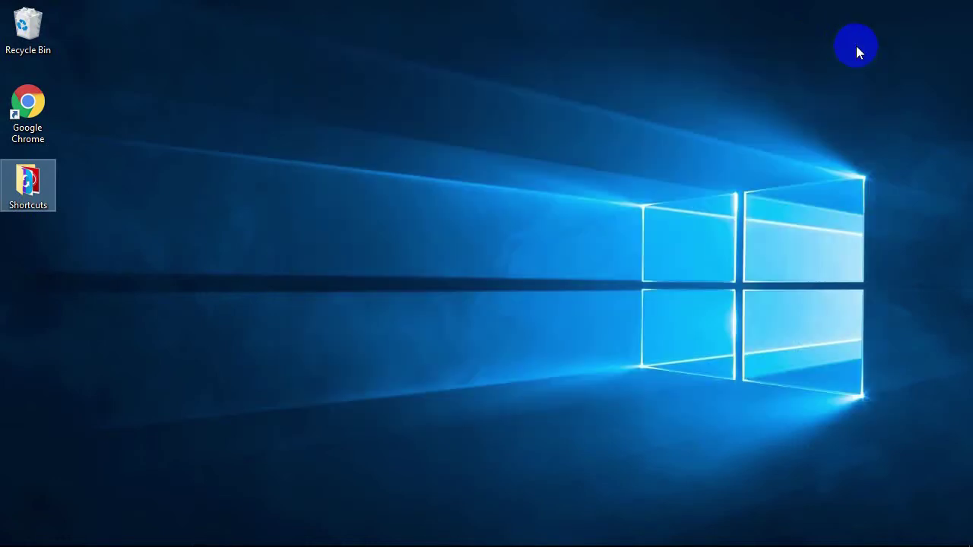
mouse_move(705, 541)
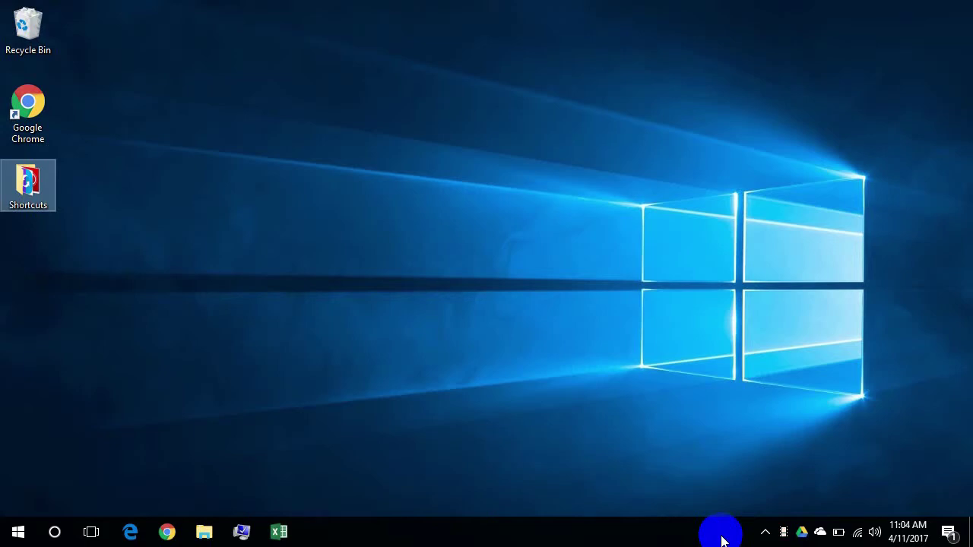
right_click(722, 541)
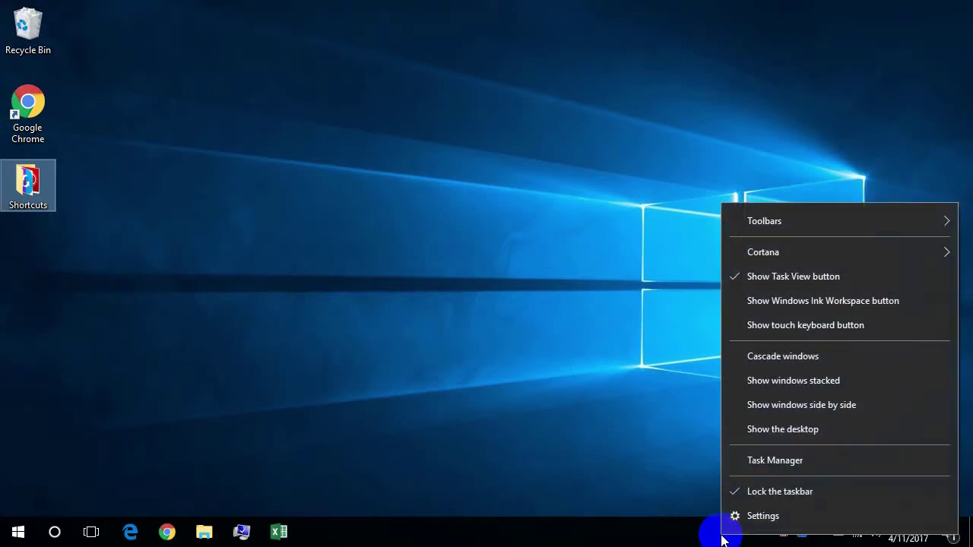
mouse_move(786, 231)
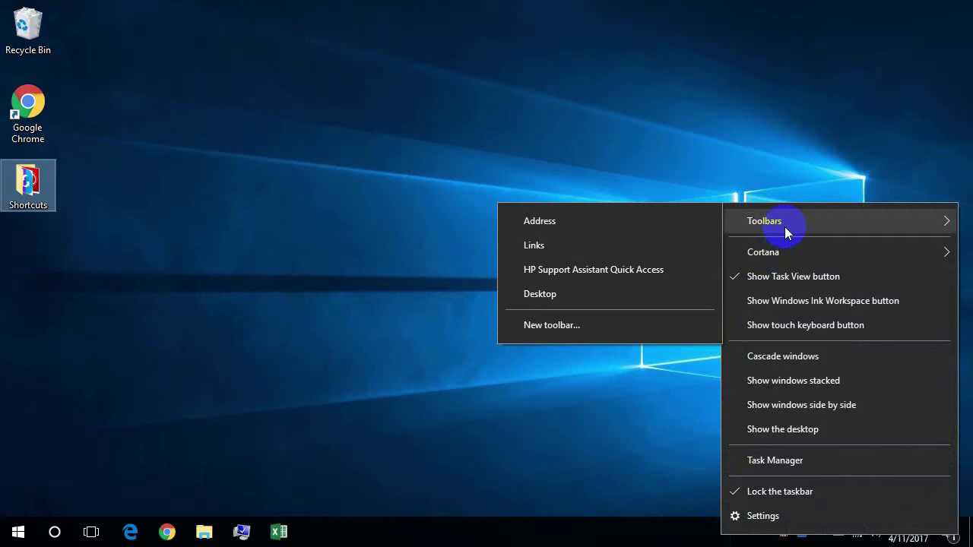
click(700, 216)
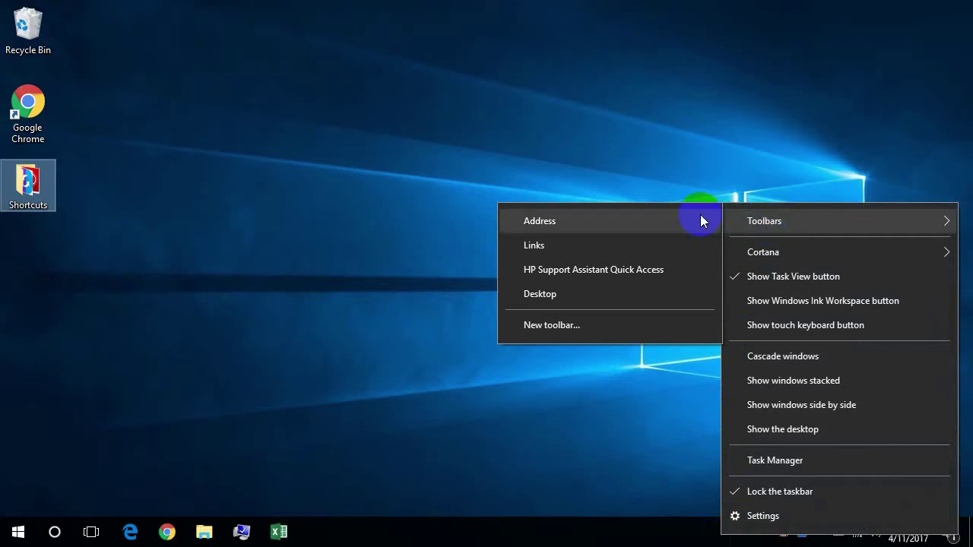
click(628, 331)
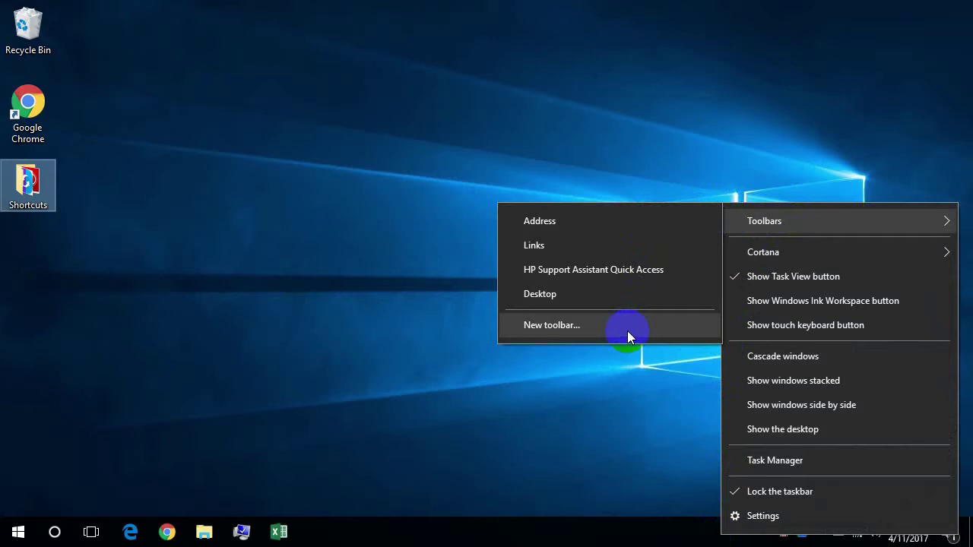
click(627, 331)
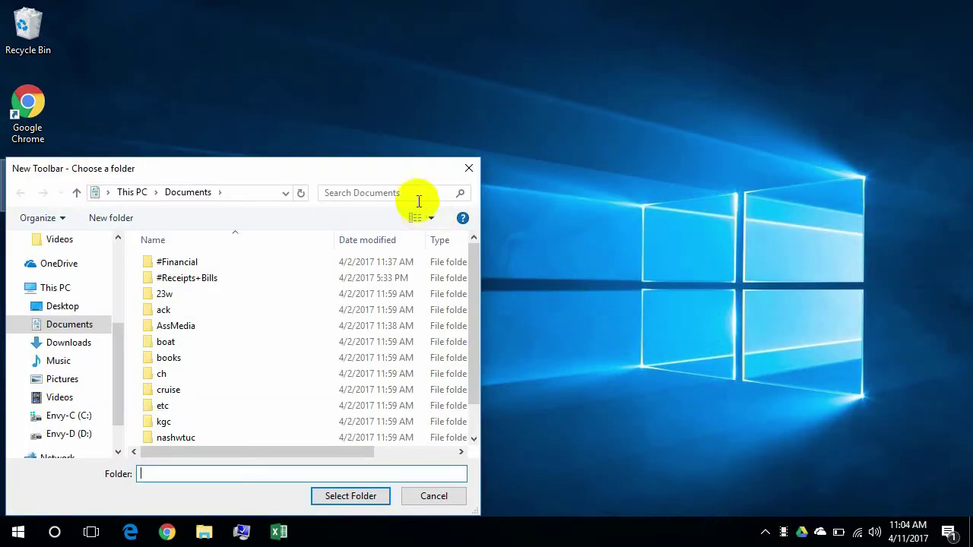
drag(374, 174, 631, 90)
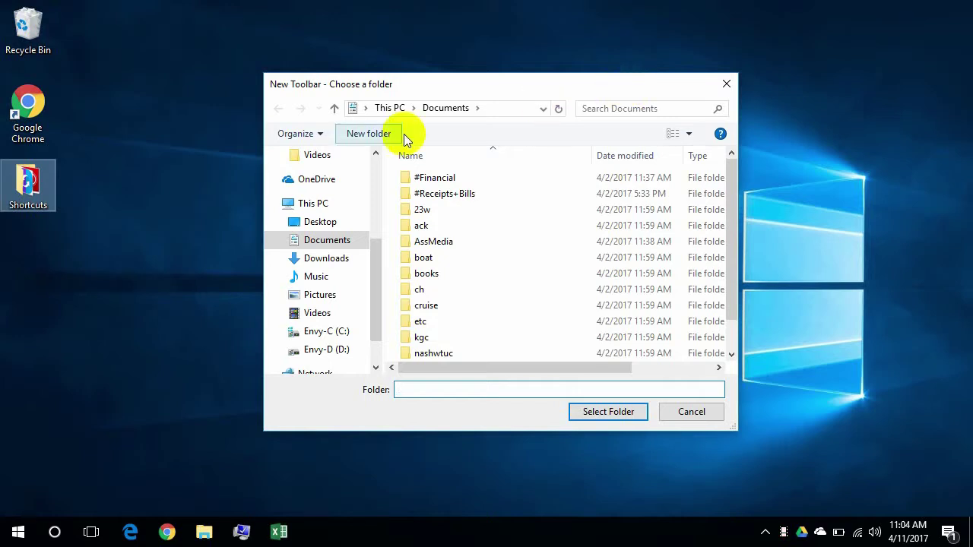
click(319, 227)
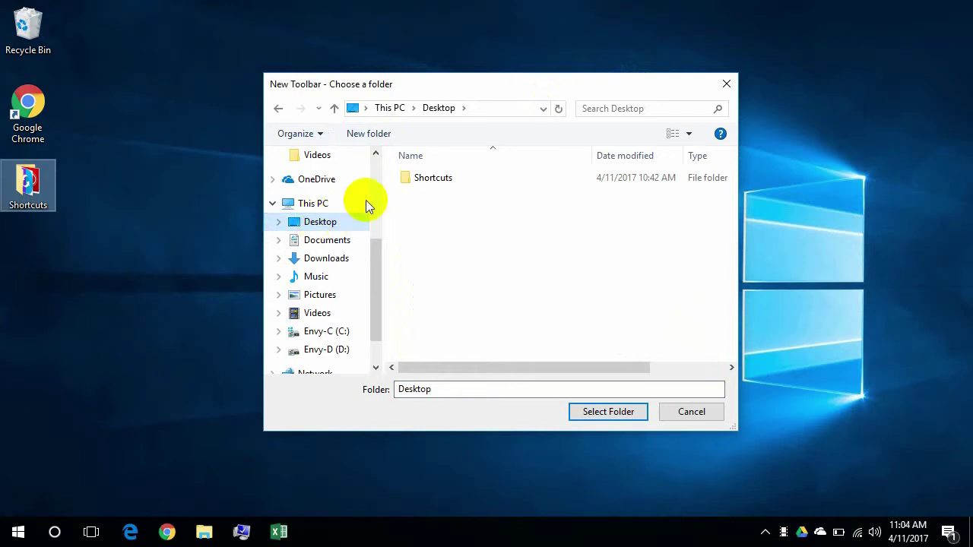
click(418, 186)
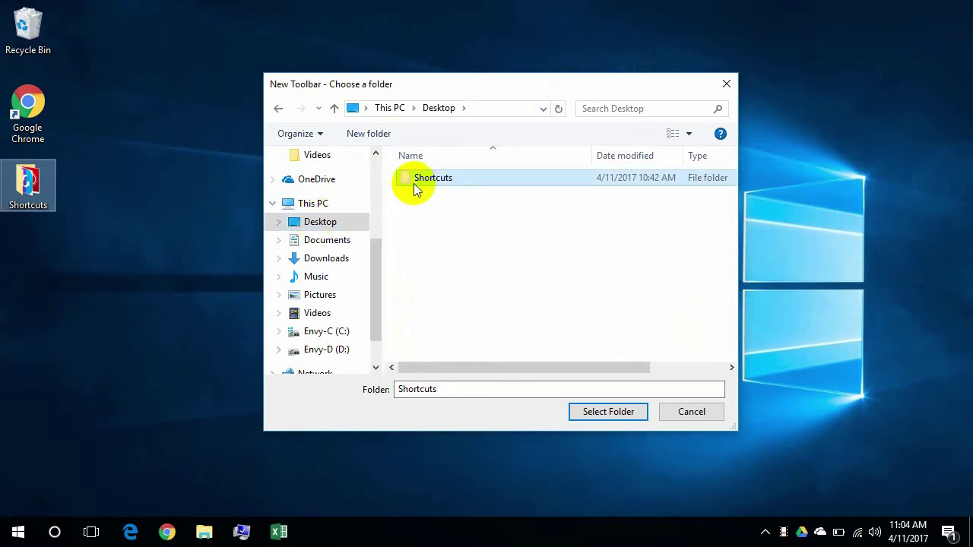
click(600, 411)
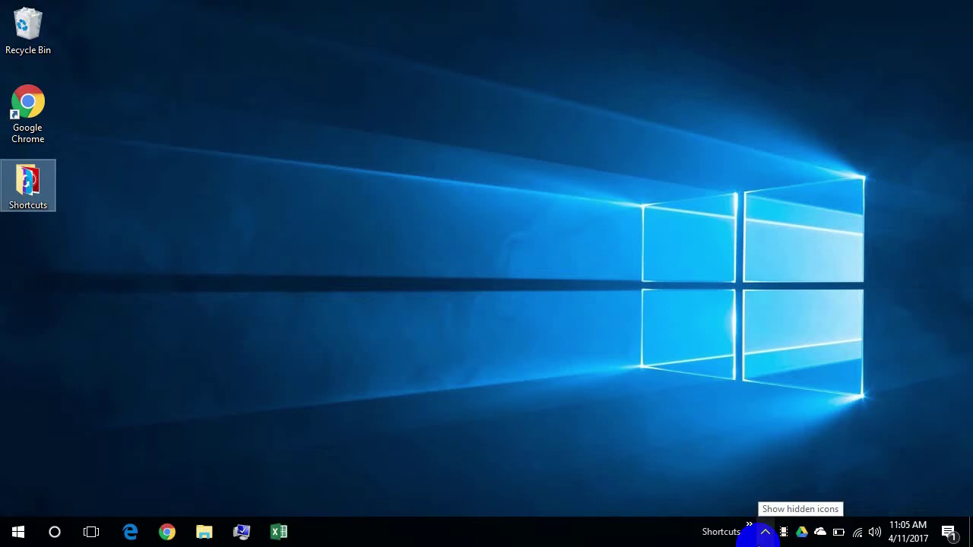
Try to launch Amazon Drive from the Shortcuts toolbar on the taskbar, and decline deleting its shortcut.
click(749, 531)
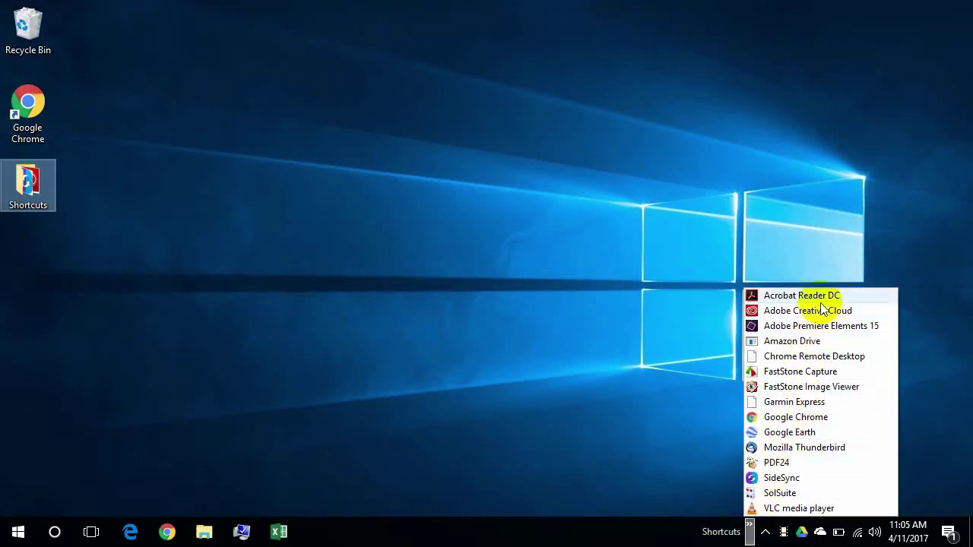
click(805, 344)
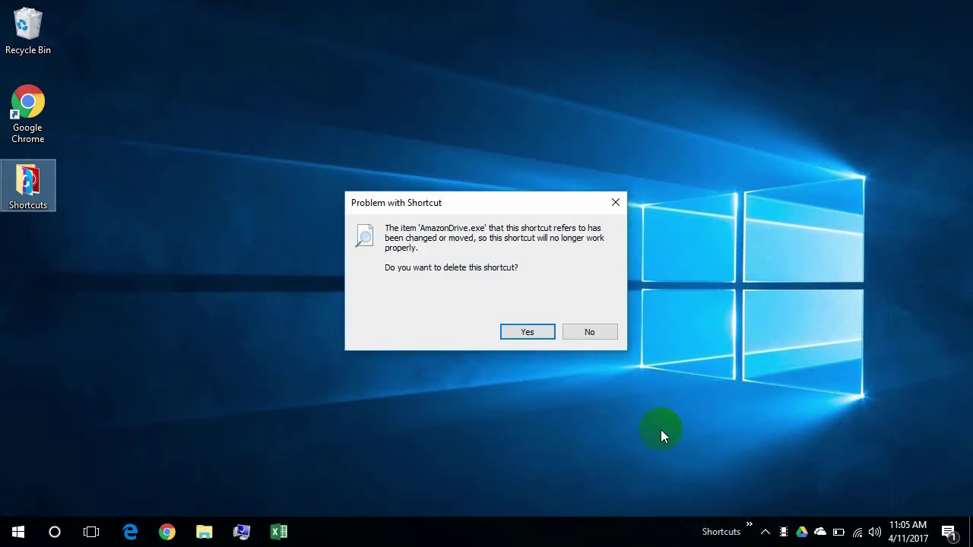
click(595, 334)
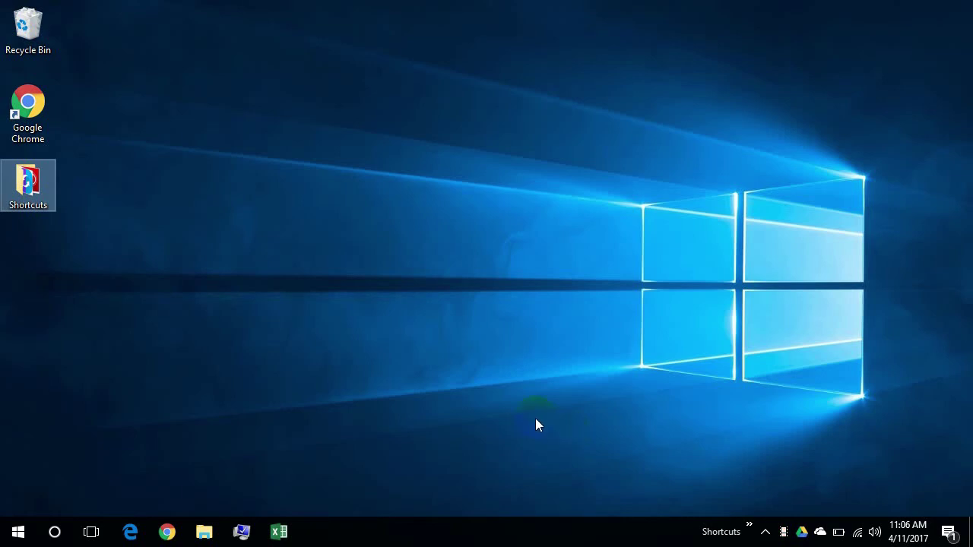
Switch to Chrome and extend its window downward so that it reaches behind the taskbar.
click(167, 536)
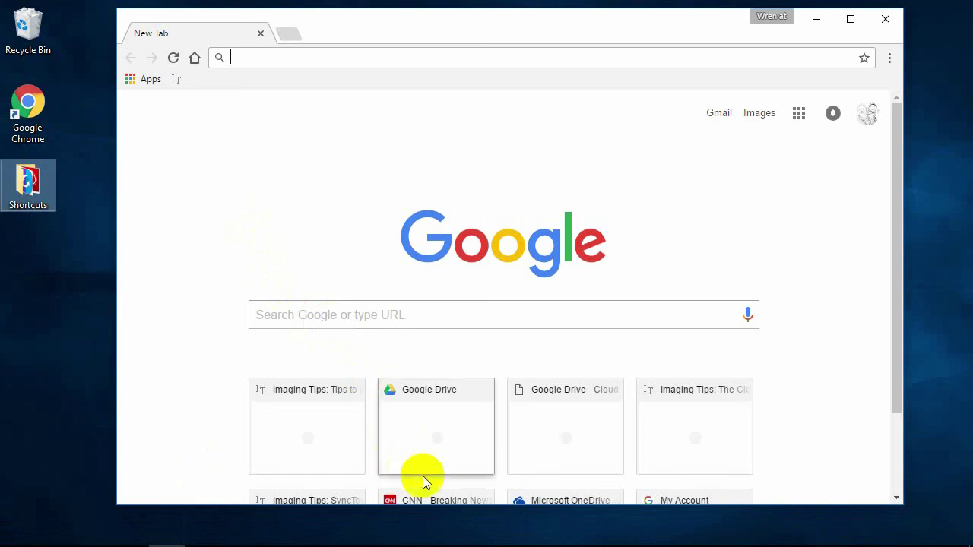
click(434, 500)
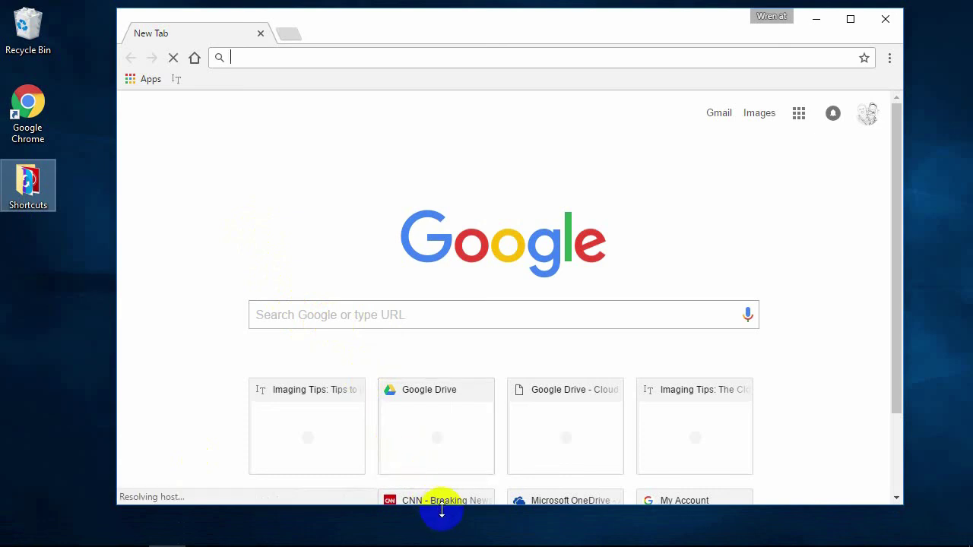
drag(441, 505, 439, 541)
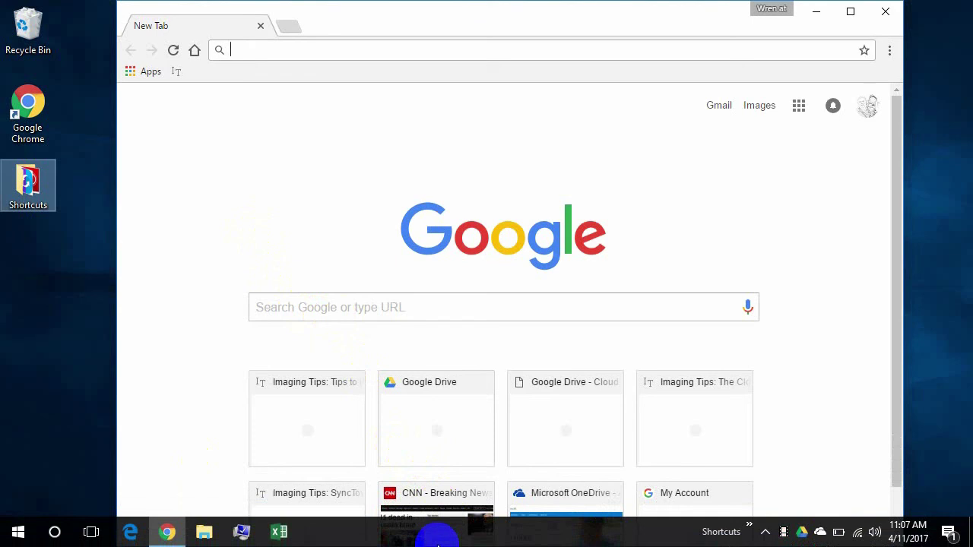